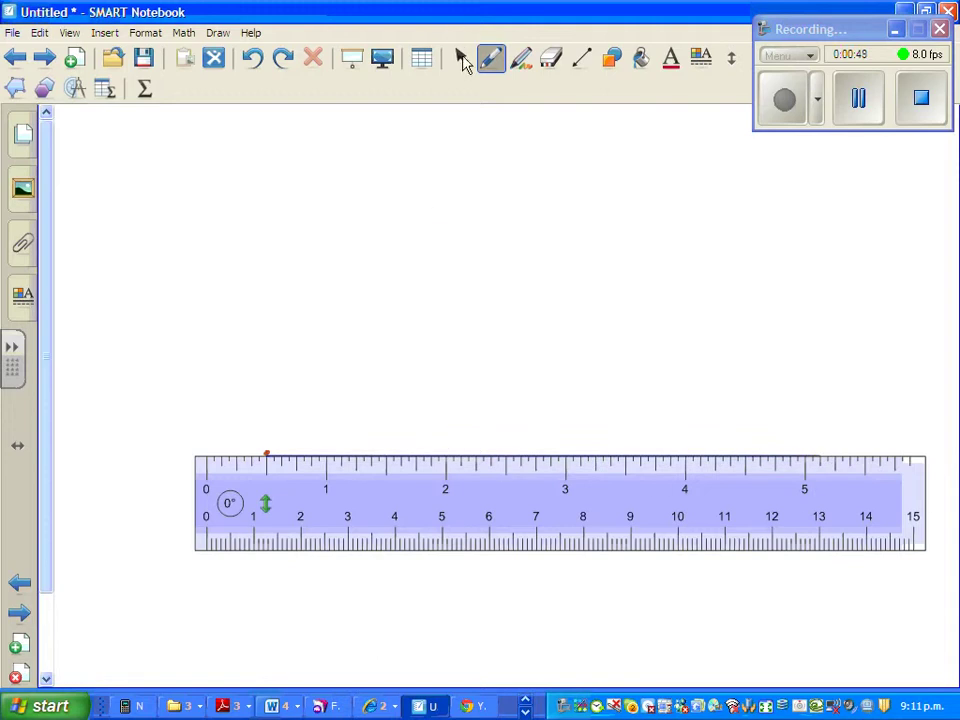
Switch to the Select tool so the ruler can be moved
left_click(462, 59)
Move the ruler off the drawn line and handwrite the label 'base ray' beside it
left_click_drag(477, 494, 438, 588)
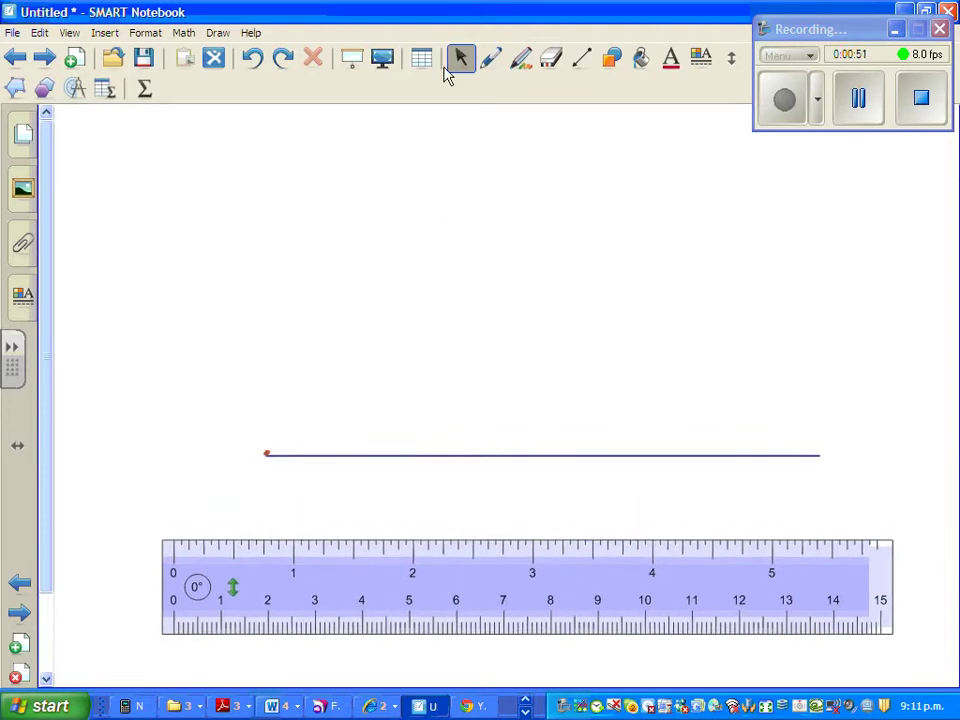
left_click(495, 58)
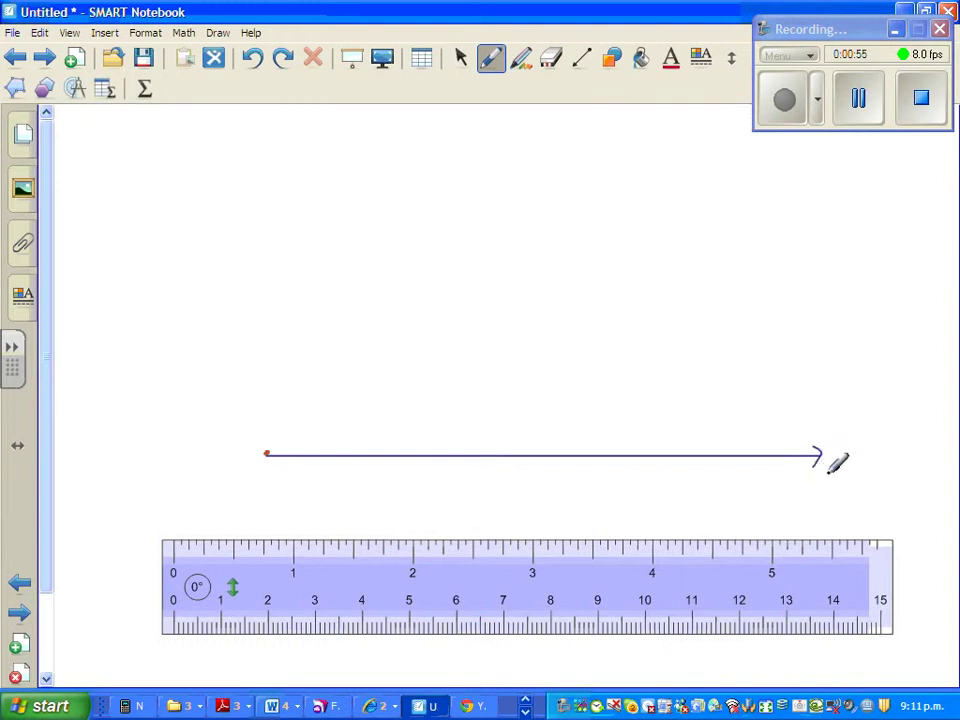
left_click_drag(789, 481, 812, 503)
mouse_move(822, 497)
left_mouse_down()
mouse_move(881, 493)
mouse_move(880, 529)
left_mouse_up()
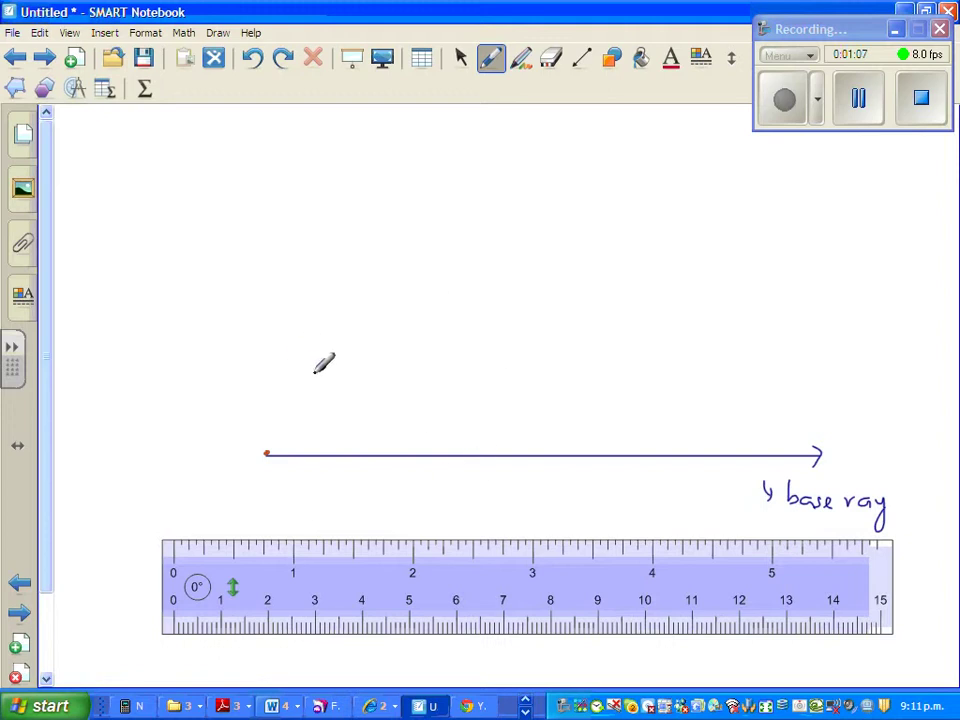
Replace the red start dot with a dark pen dot and add a compass to the page
left_click(551, 58)
left_click(268, 453)
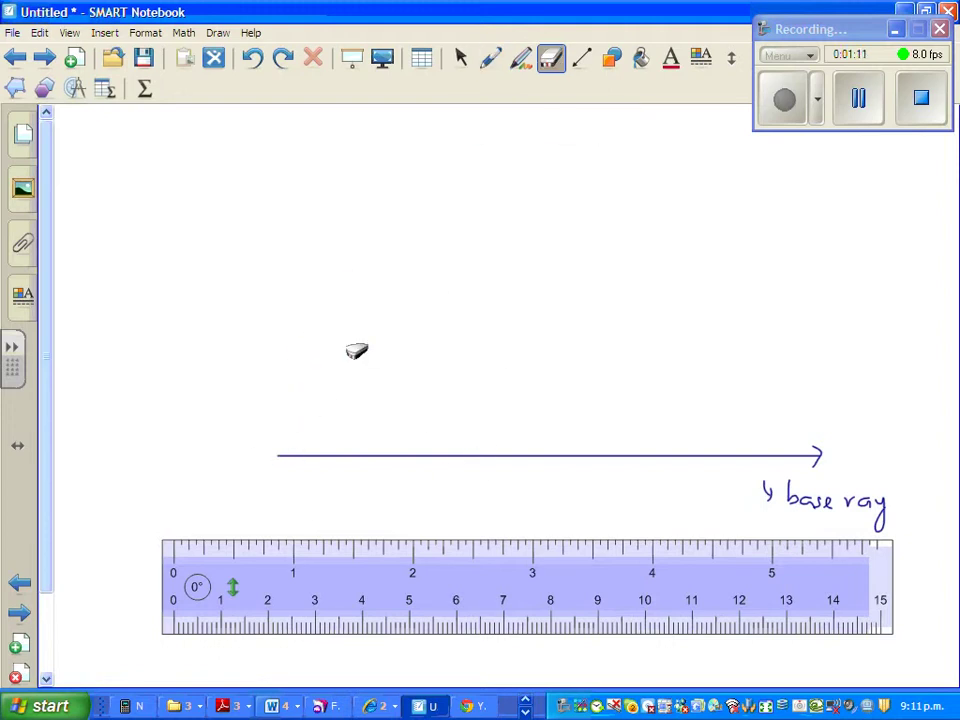
left_click(490, 58)
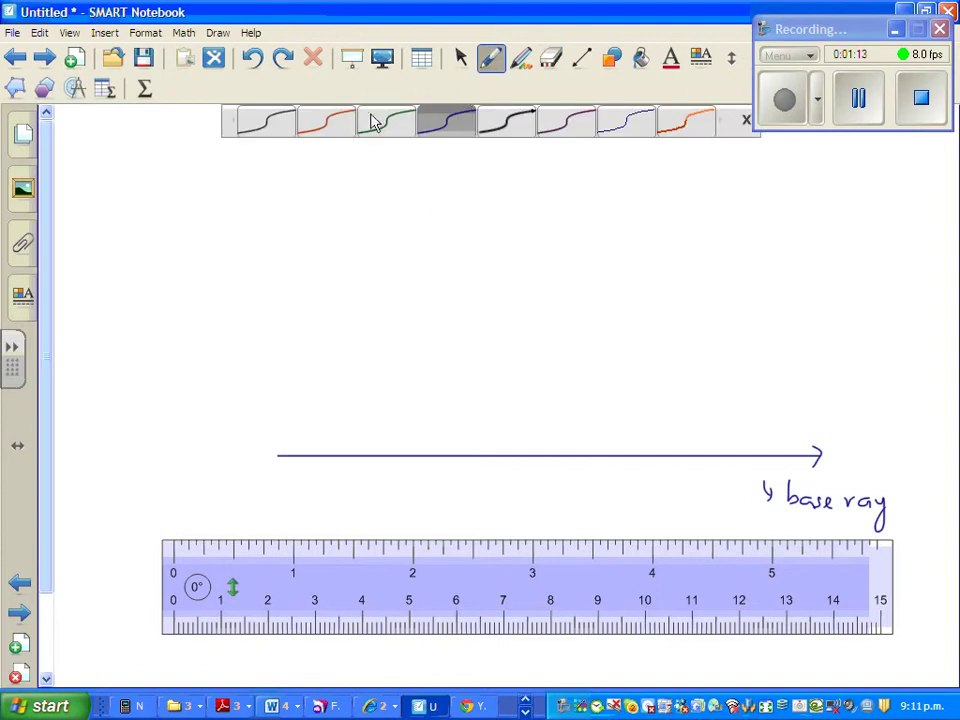
left_click(557, 128)
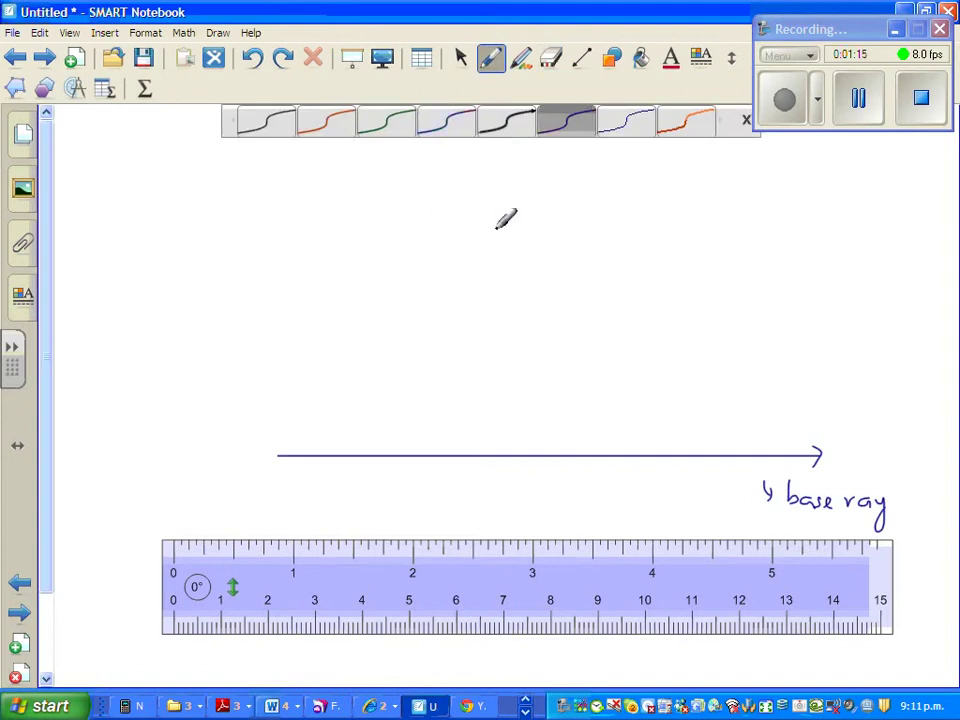
left_click(277, 455)
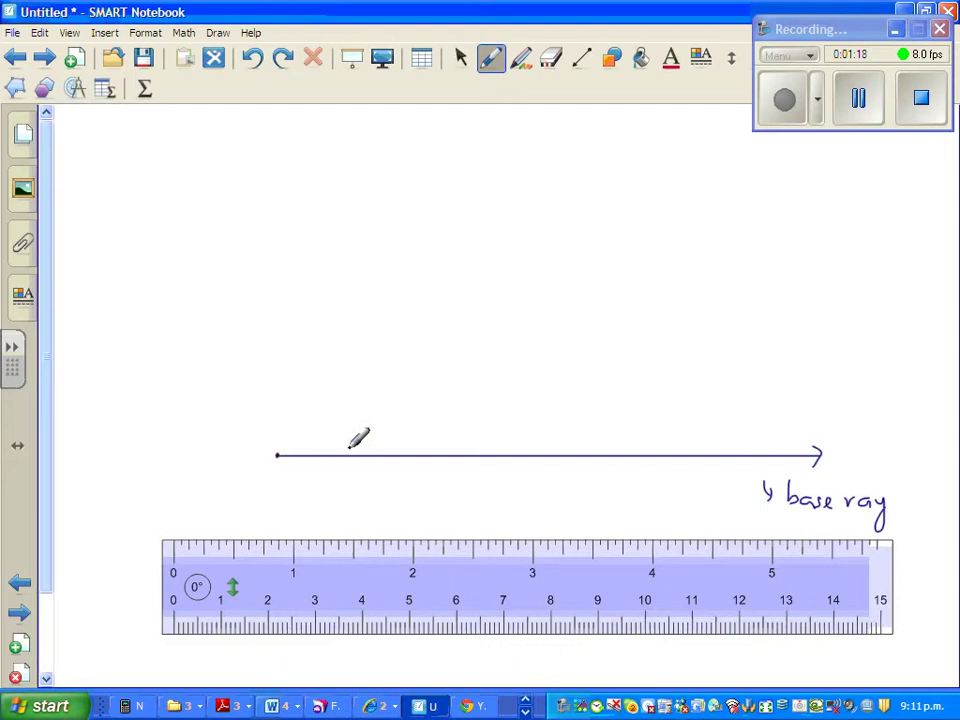
left_click(74, 88)
left_click(172, 121)
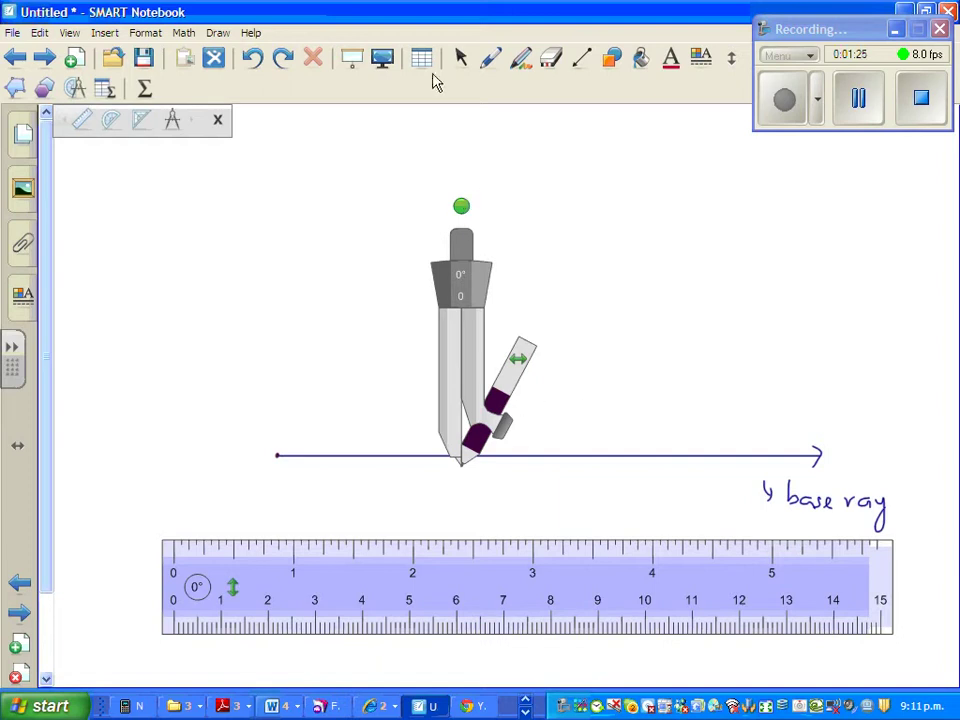
Rotate the compass and set its needle on the ray's starting point
left_click(462, 60)
left_click_drag(461, 205, 434, 207)
left_click_drag(450, 286, 260, 262)
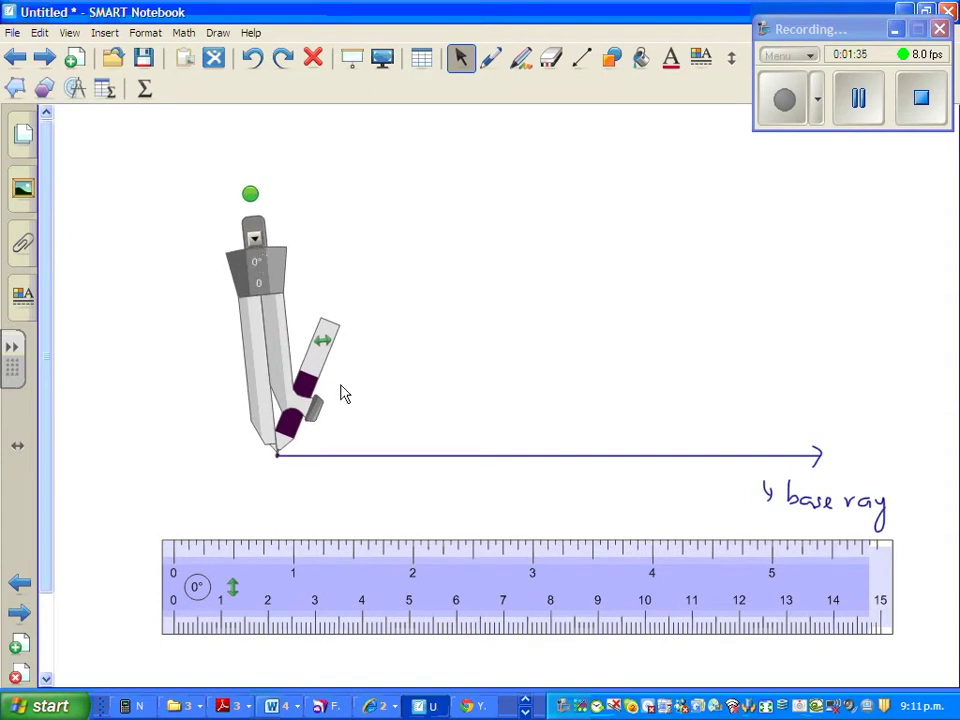
Label the ray's start 'Vertex' with an arrow, then spread the compass legs wider
left_click(489, 62)
mouse_move(228, 490)
left_mouse_down()
mouse_move(249, 484)
mouse_move(240, 478)
left_mouse_up()
mouse_move(92, 503)
left_mouse_down()
mouse_move(124, 522)
mouse_move(158, 516)
left_mouse_up()
left_click_drag(162, 500, 175, 517)
left_click_drag(175, 497, 162, 518)
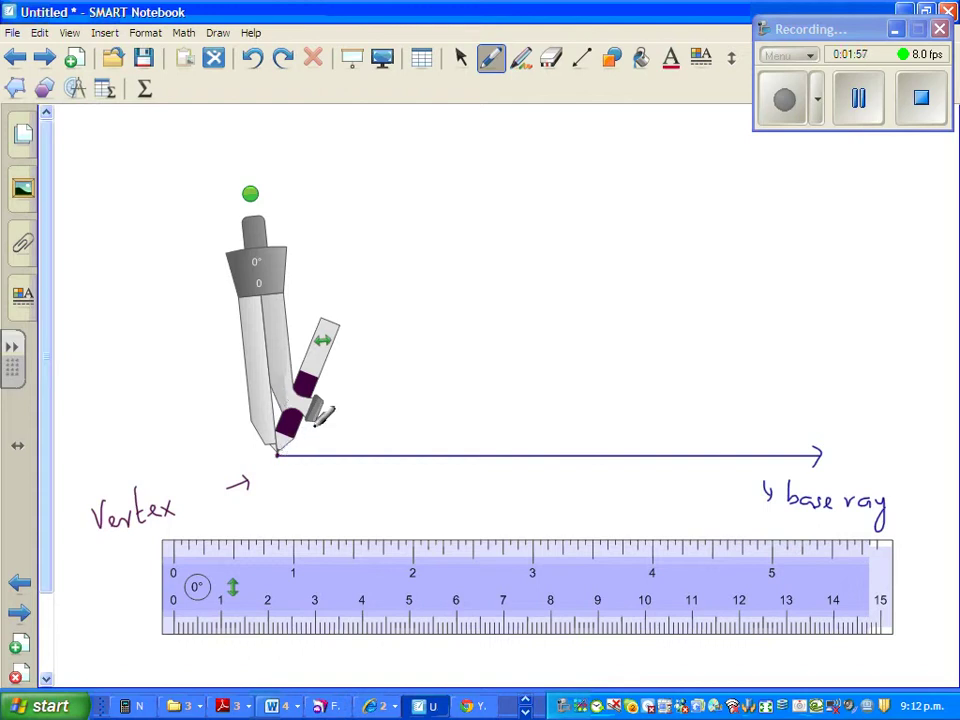
left_click(461, 57)
mouse_move(313, 408)
left_mouse_down()
mouse_move(444, 414)
mouse_move(495, 432)
left_mouse_up()
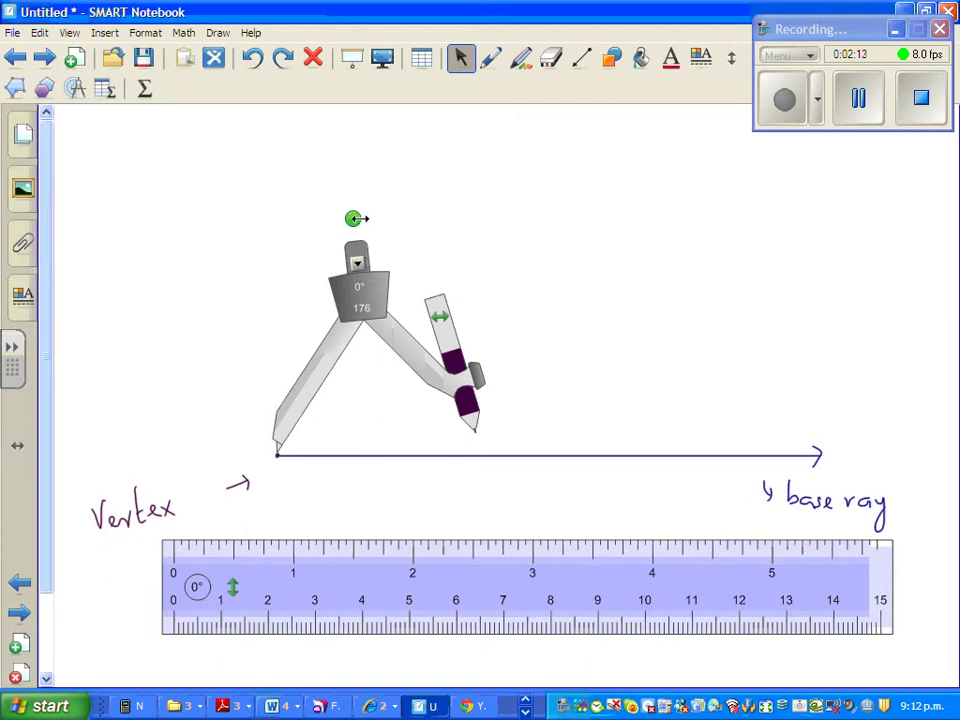
Draw an arc around the Vertex across the base ray, then move the compass needle to that crossing
left_click_drag(356, 217, 366, 222)
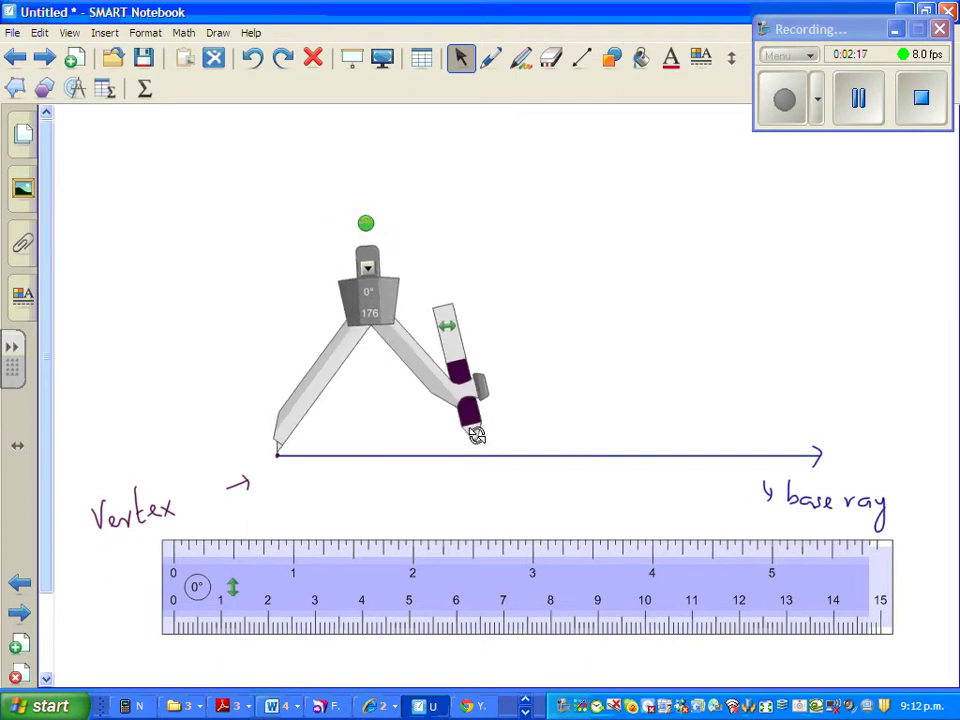
mouse_move(475, 432)
left_mouse_down()
mouse_move(475, 458)
mouse_move(478, 416)
mouse_move(420, 289)
mouse_move(291, 255)
mouse_move(270, 264)
mouse_move(382, 289)
left_mouse_up()
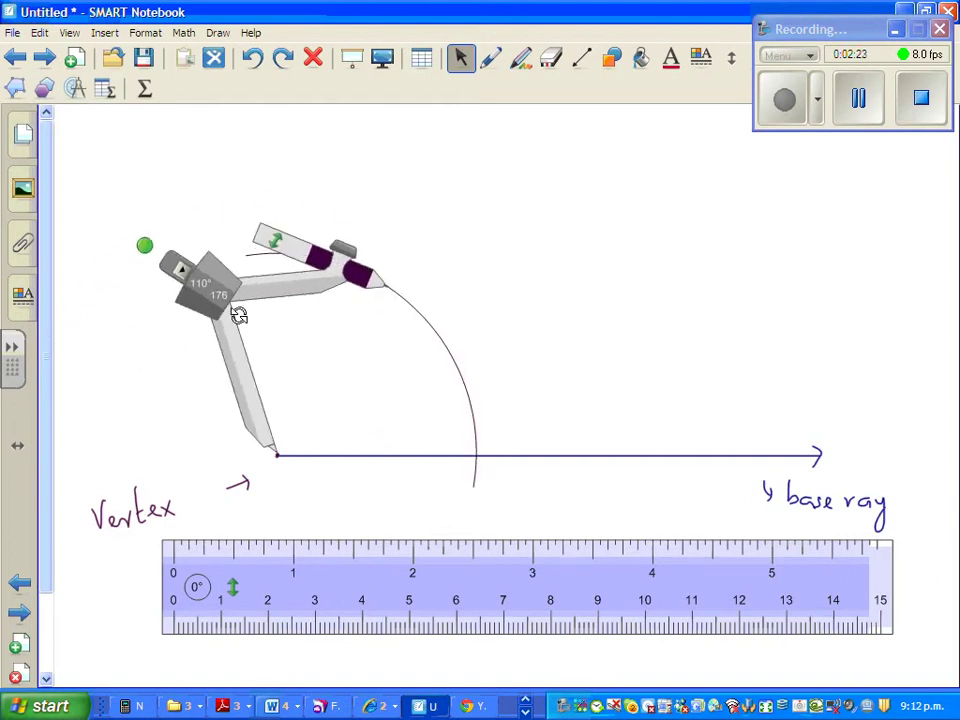
mouse_move(204, 294)
left_mouse_down()
mouse_move(396, 284)
mouse_move(403, 298)
left_mouse_up()
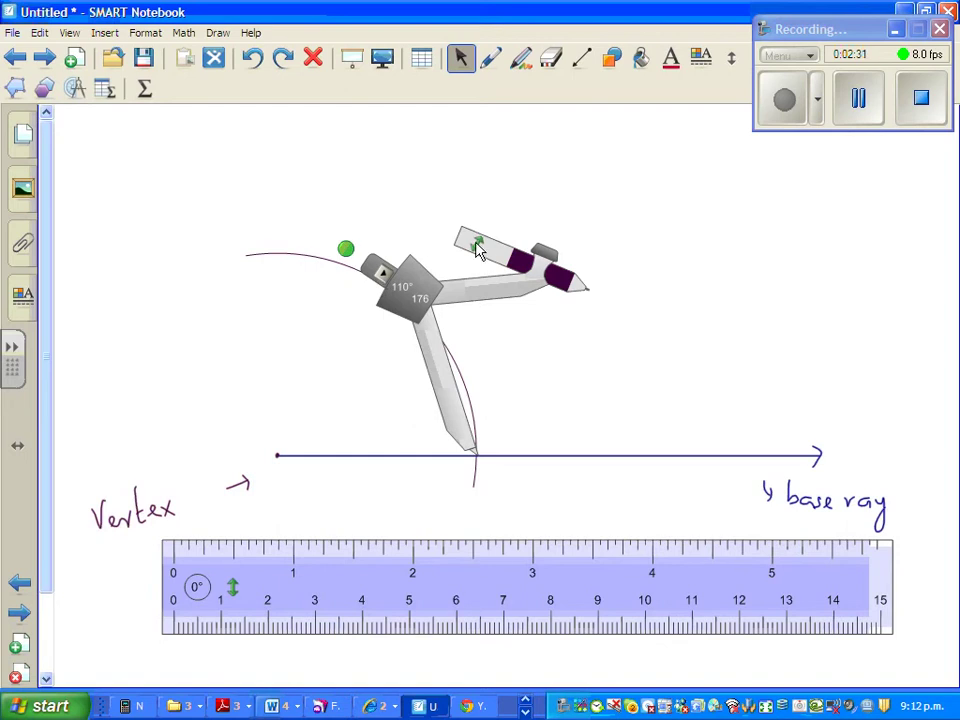
left_click_drag(230, 420, 378, 232)
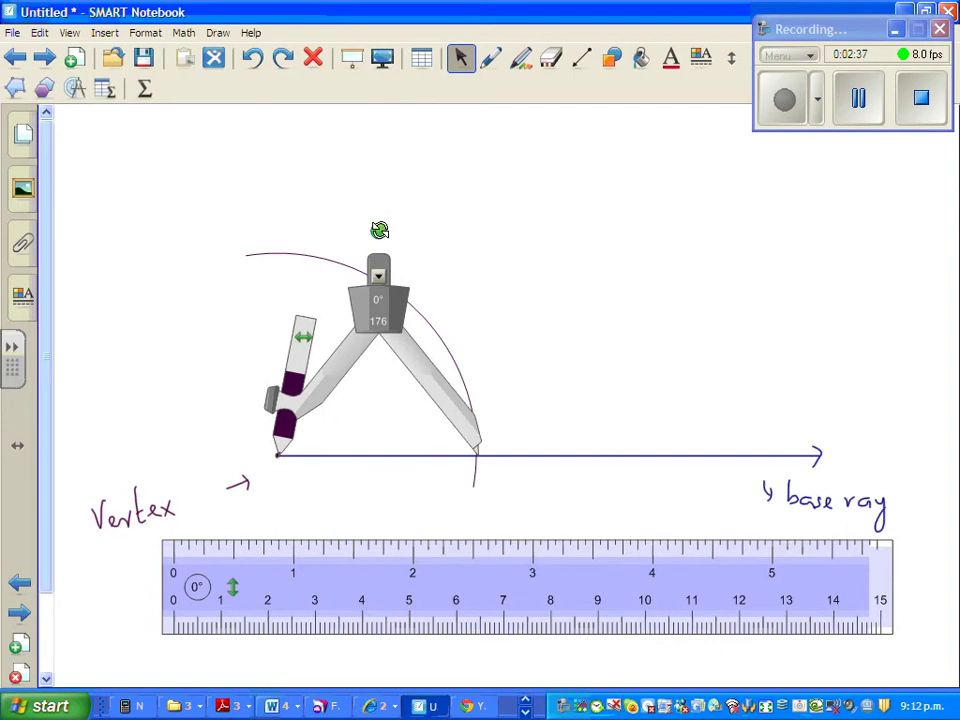
left_click_drag(381, 223, 399, 237)
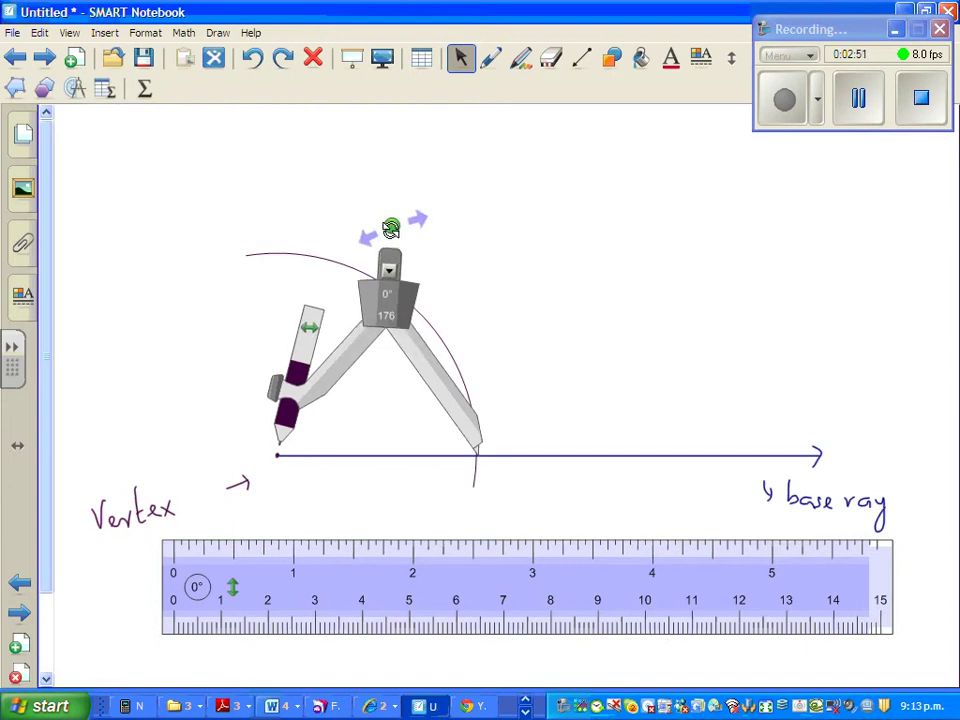
Swing a second compass arc across the first arc, then bring the ruler onto the base ray
left_click_drag(439, 386, 440, 387)
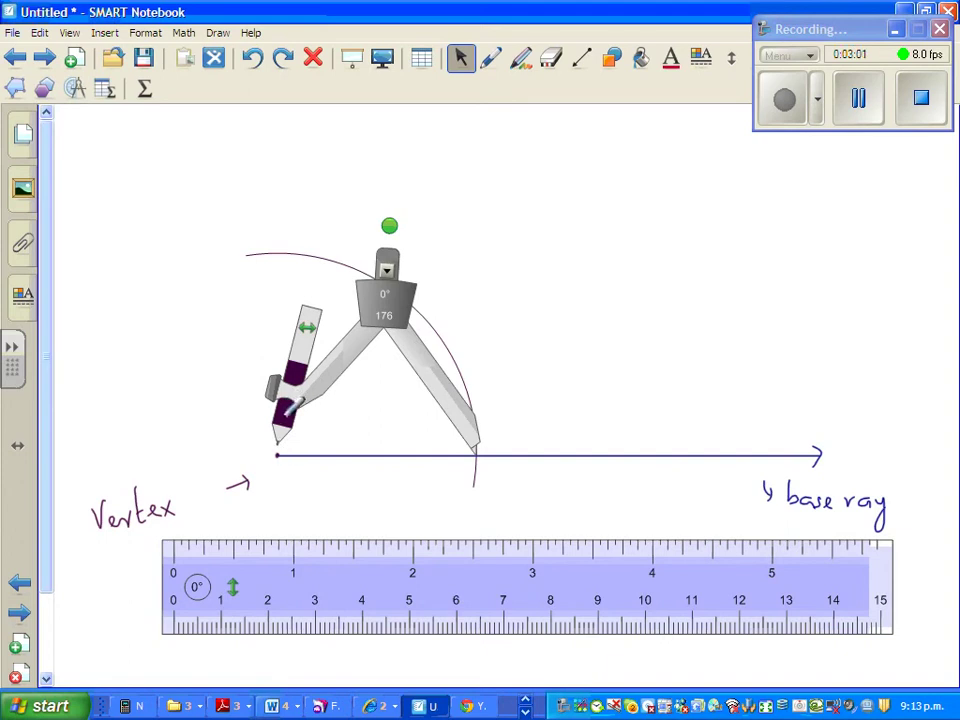
mouse_move(390, 225)
left_mouse_down()
mouse_move(500, 219)
mouse_move(591, 240)
left_mouse_up()
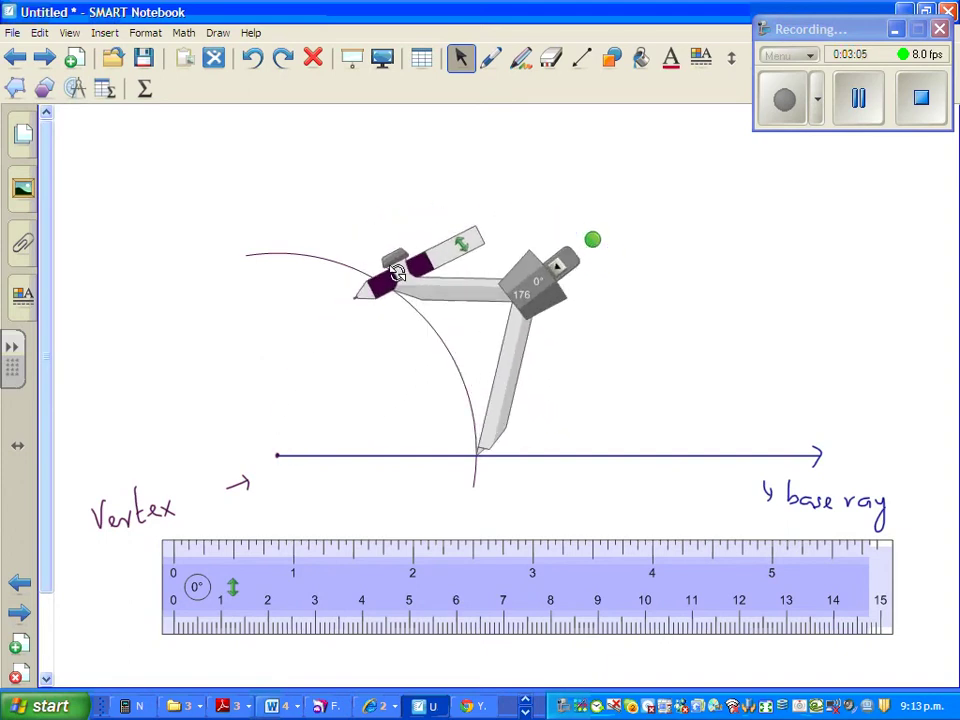
mouse_move(383, 283)
left_mouse_down()
mouse_move(450, 268)
mouse_move(400, 285)
mouse_move(452, 282)
left_mouse_up()
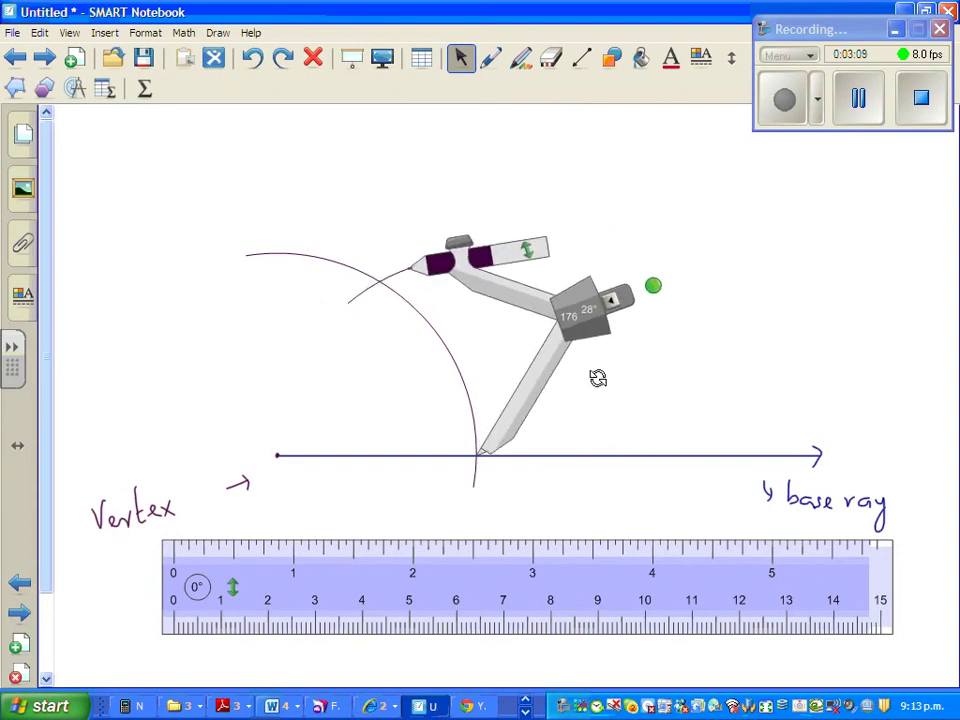
mouse_move(578, 316)
left_mouse_down()
mouse_move(640, 330)
mouse_move(792, 322)
left_mouse_up()
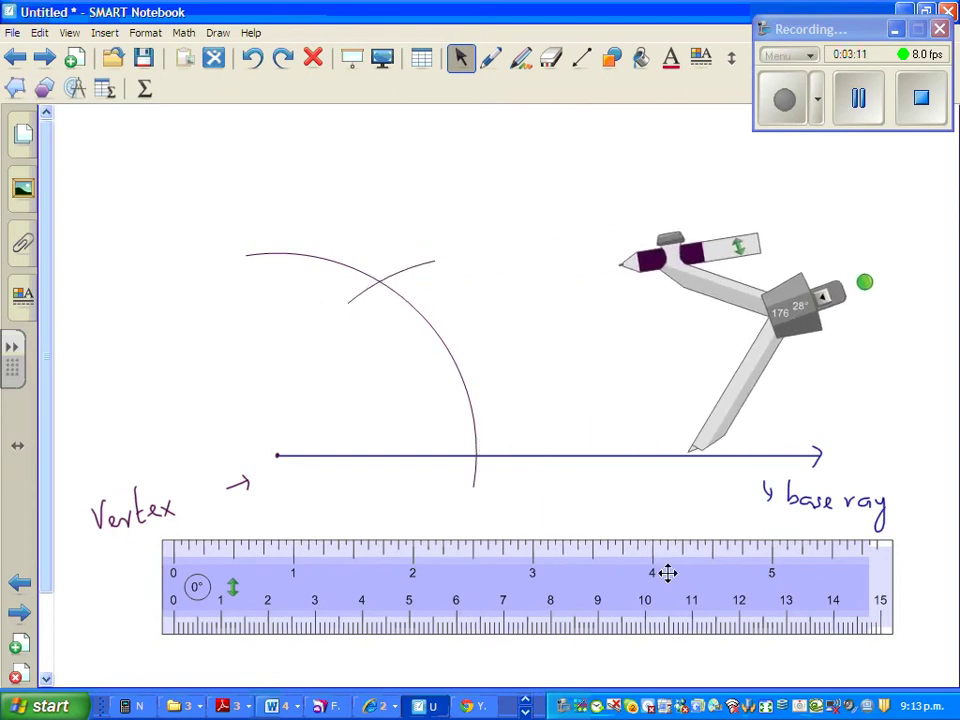
left_click_drag(681, 546, 601, 407)
Turn the ruler to exactly 60° so its edge runs from the Vertex through the arcs' crossing
left_click_drag(302, 440, 300, 513)
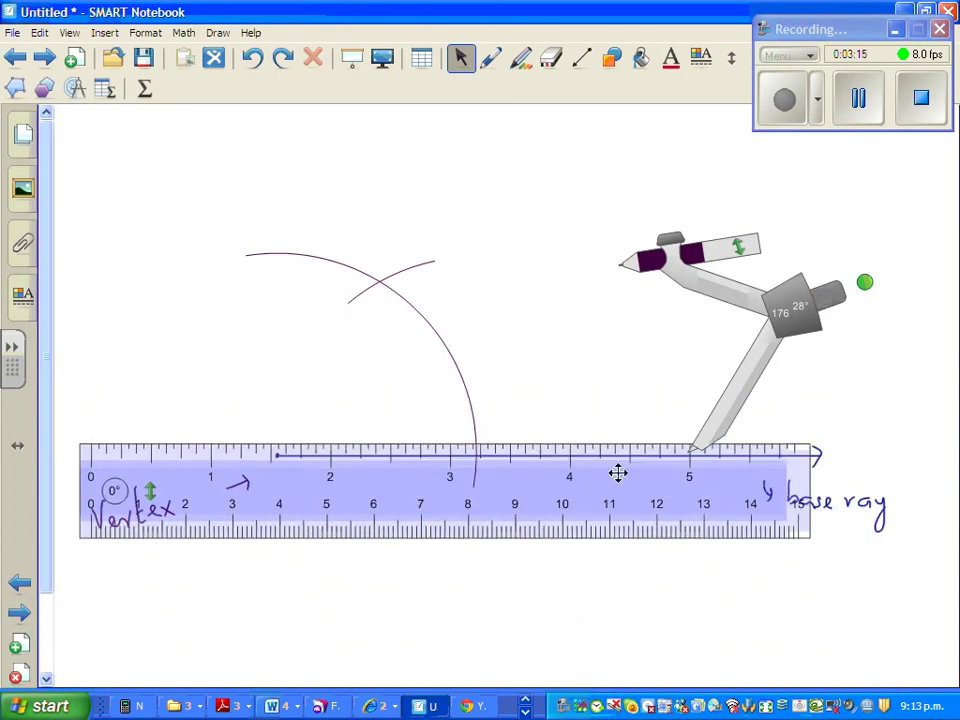
left_click_drag(619, 437, 466, 184)
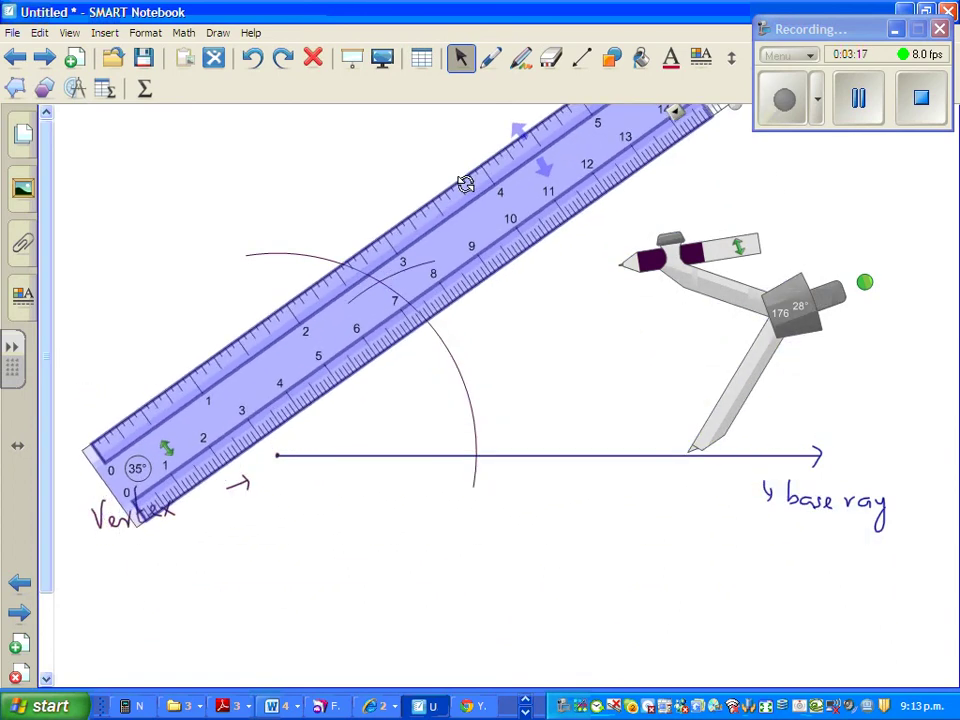
left_click_drag(156, 484, 161, 452)
left_click_drag(186, 392, 212, 516)
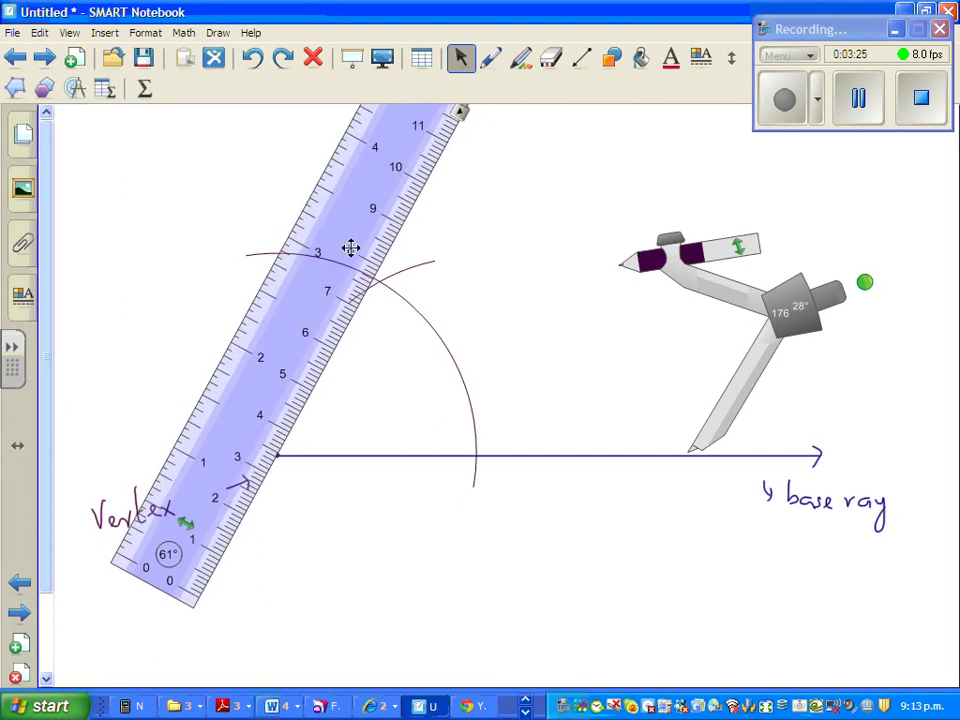
left_click_drag(436, 156, 434, 158)
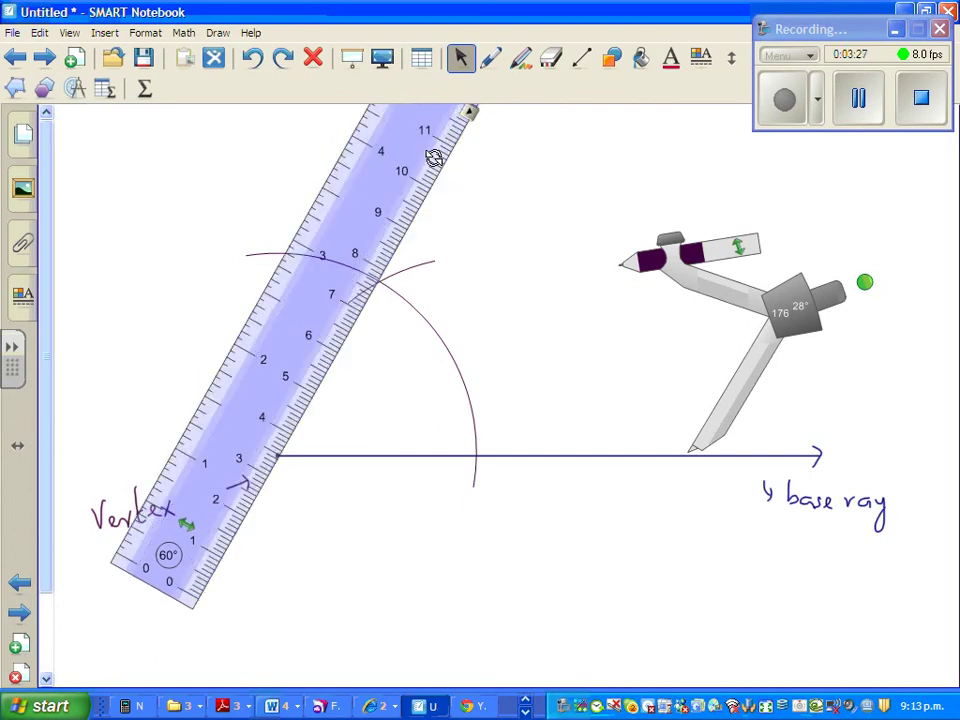
left_click_drag(246, 417, 243, 416)
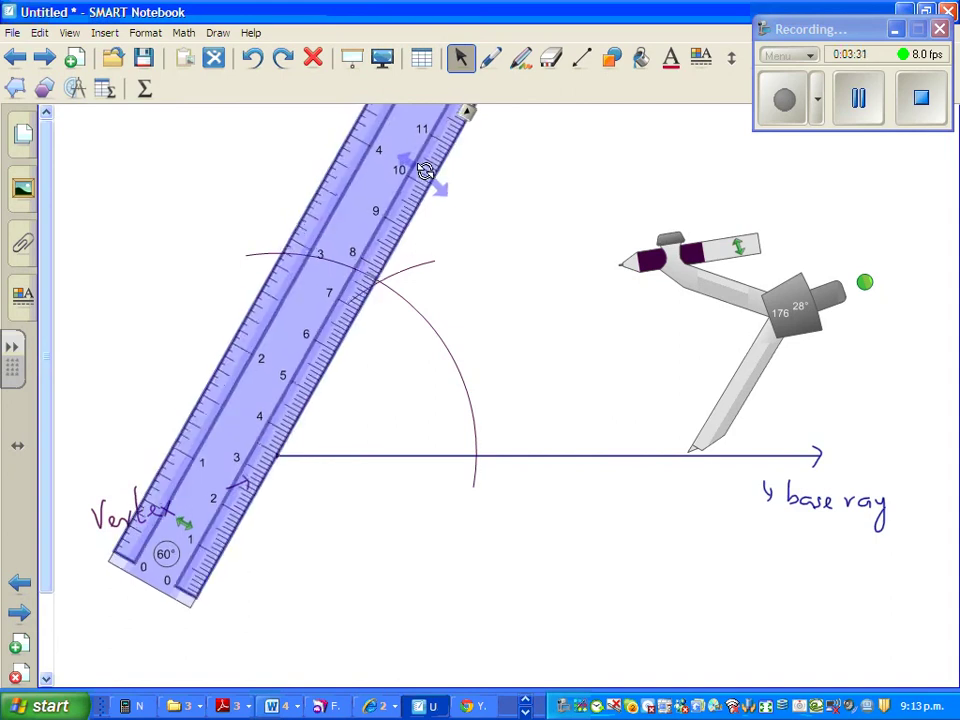
left_click_drag(428, 166, 429, 168)
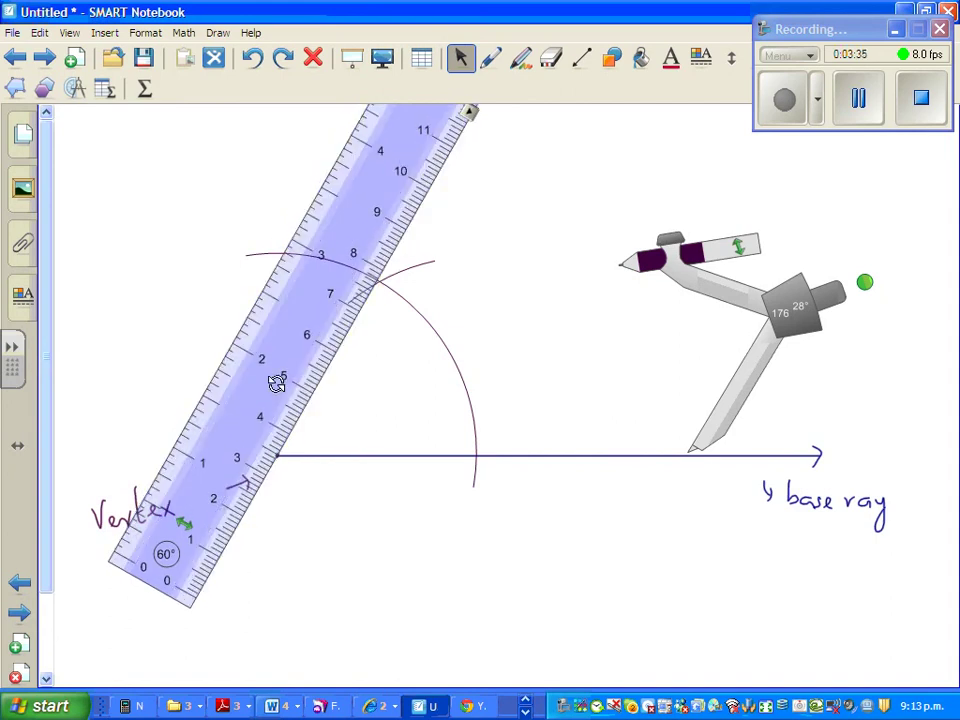
left_click_drag(266, 375, 249, 356)
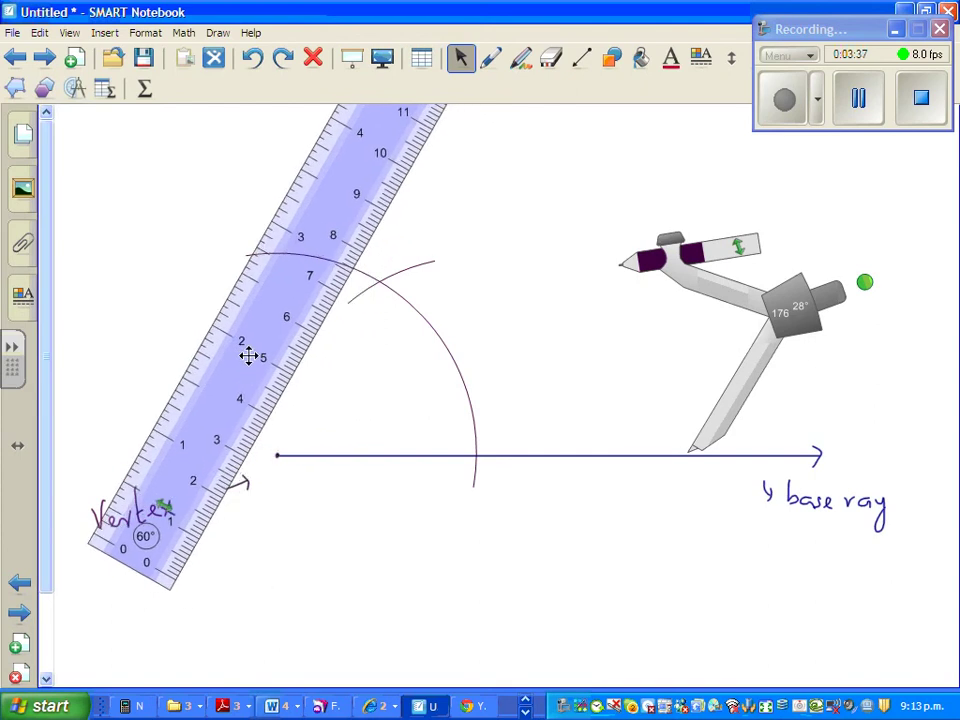
left_click(490, 57)
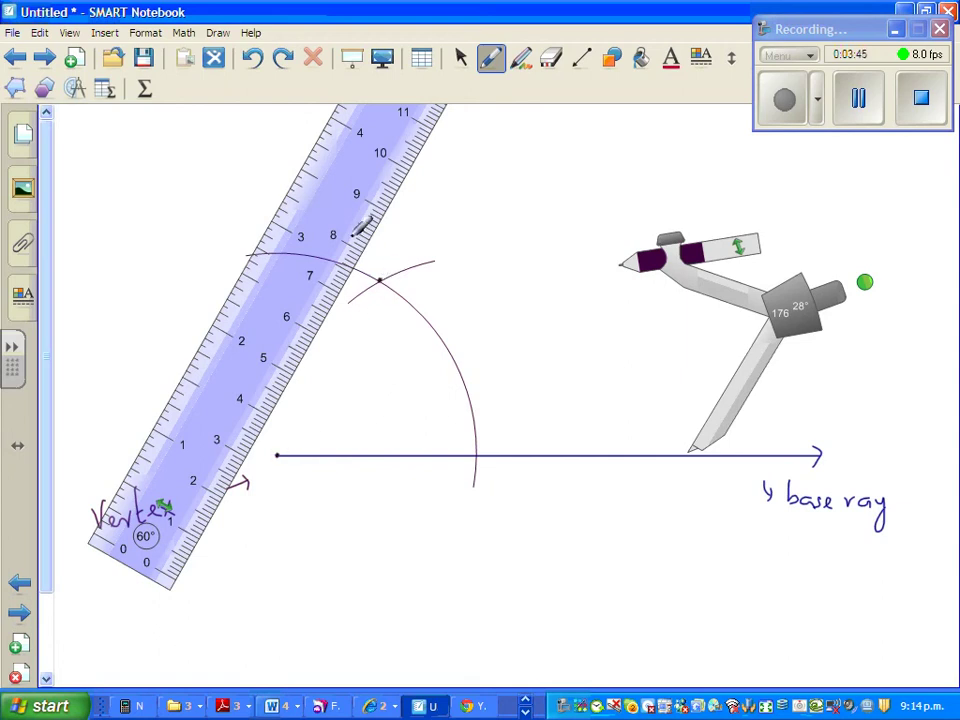
Line the ruler edge up with the Vertex and crossing and rule the new ray
left_click(460, 57)
left_click_drag(332, 212, 356, 241)
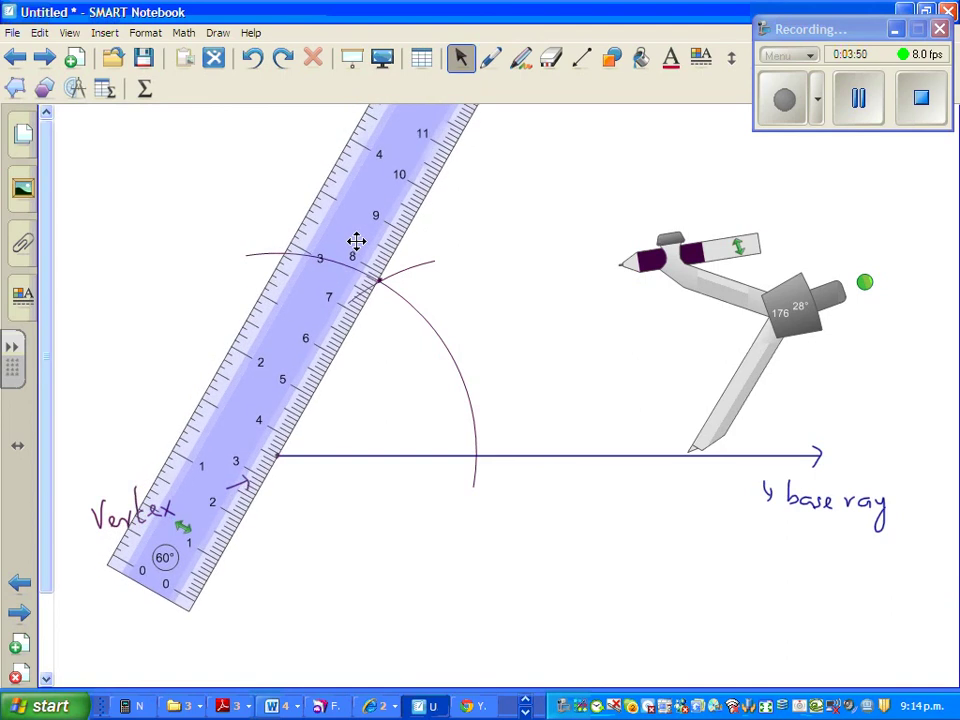
left_click(490, 57)
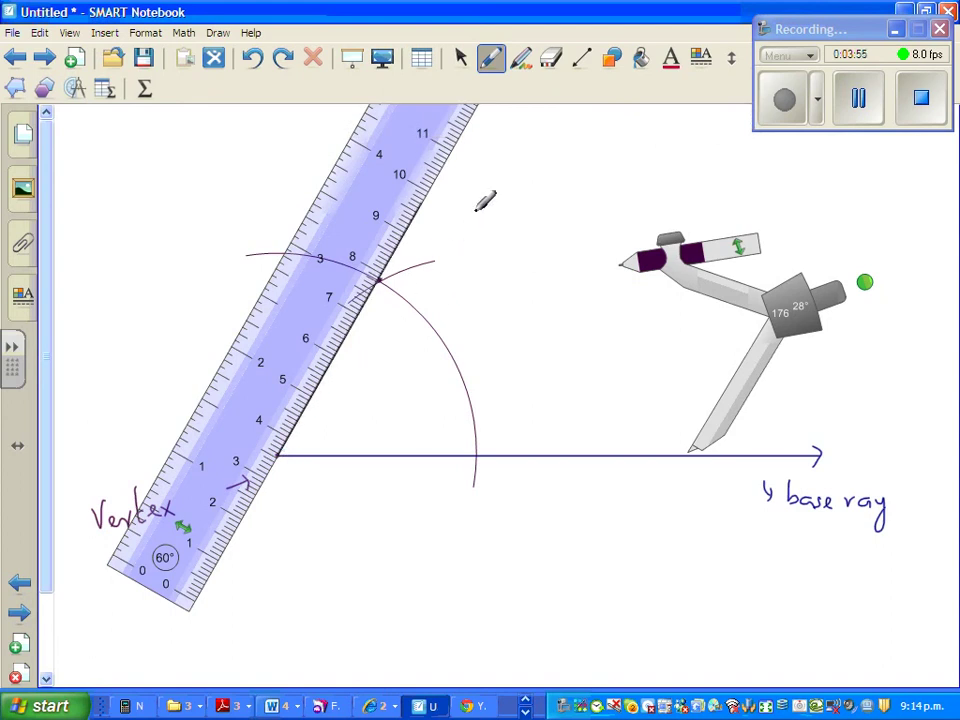
Move the ruler aside and mark the angle at the Vertex with a small arc labelled 60
left_click(458, 58)
left_click_drag(339, 281, 589, 491)
scroll(490, 302, "down", 3)
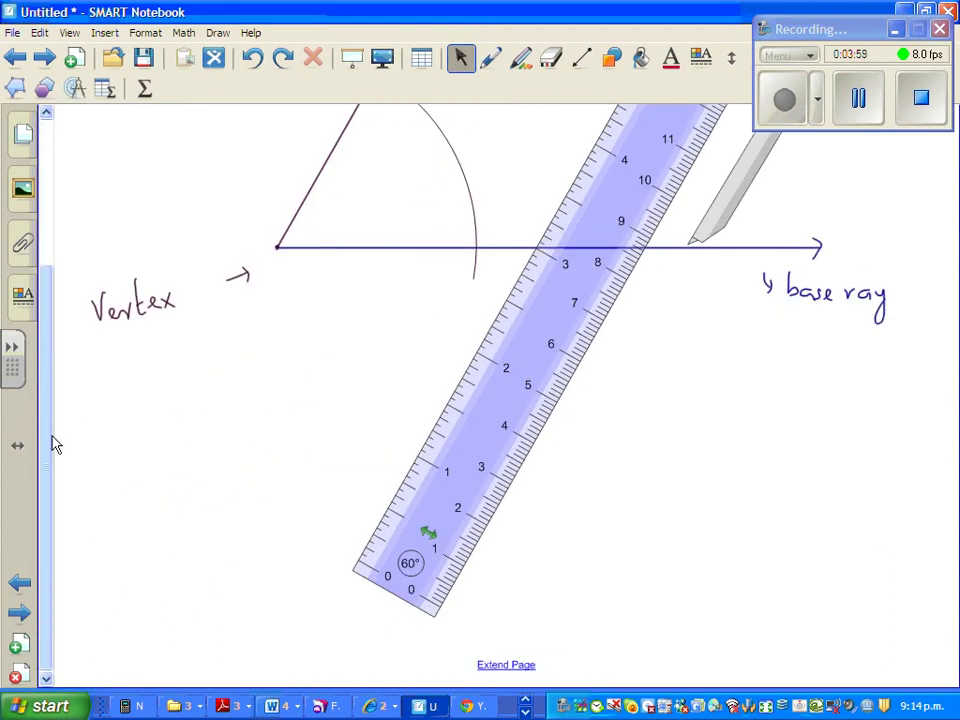
scroll(55, 445, "up", 3)
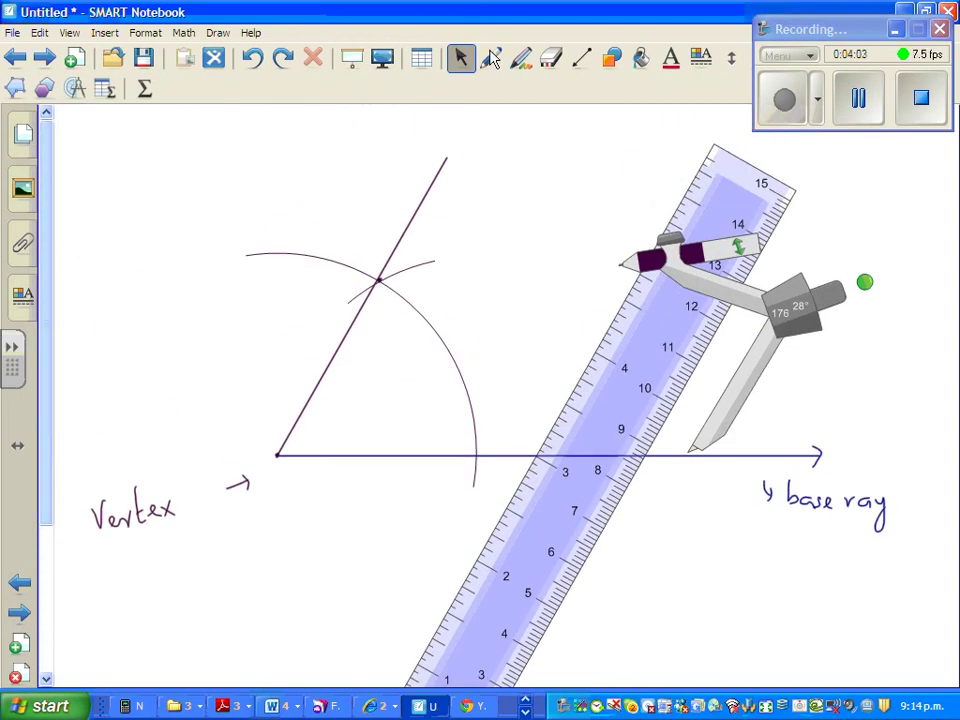
left_click(490, 58)
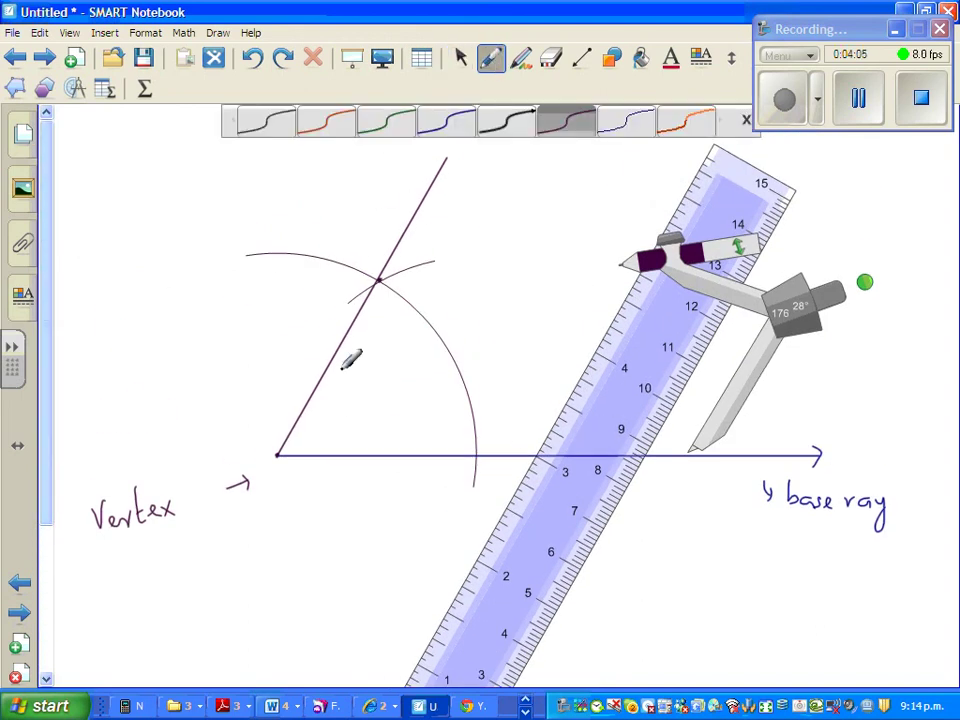
mouse_move(310, 411)
left_mouse_down()
mouse_move(321, 452)
mouse_move(319, 418)
mouse_move(336, 425)
mouse_move(349, 416)
left_mouse_up()
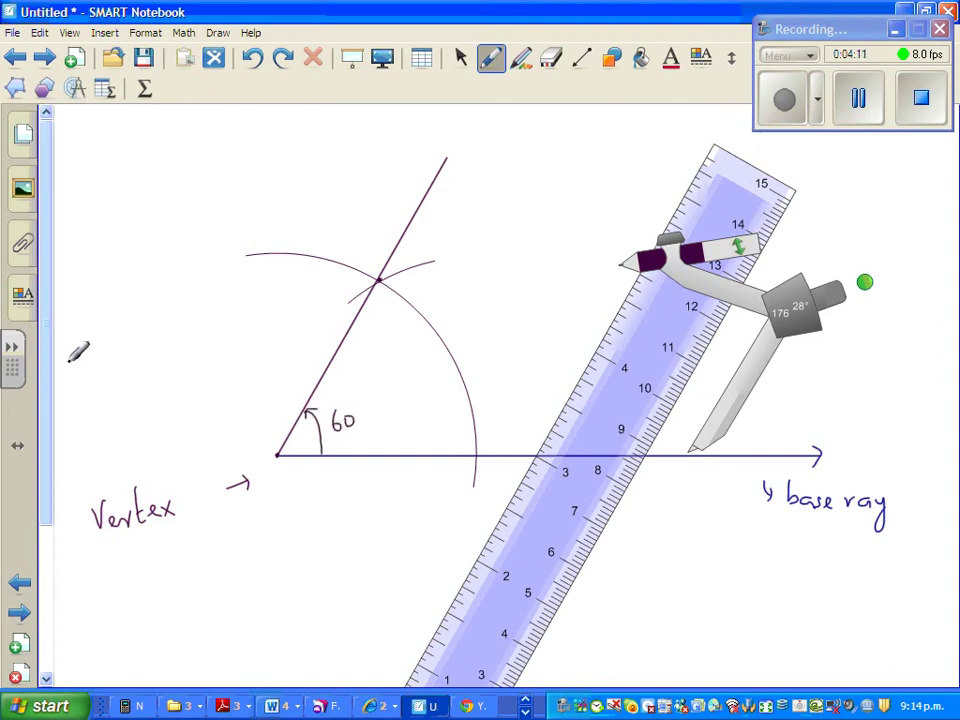
left_click(75, 89)
Add an enlarged protractor centred on the Vertex with its arm on the new ray, reading 60°
left_click(112, 121)
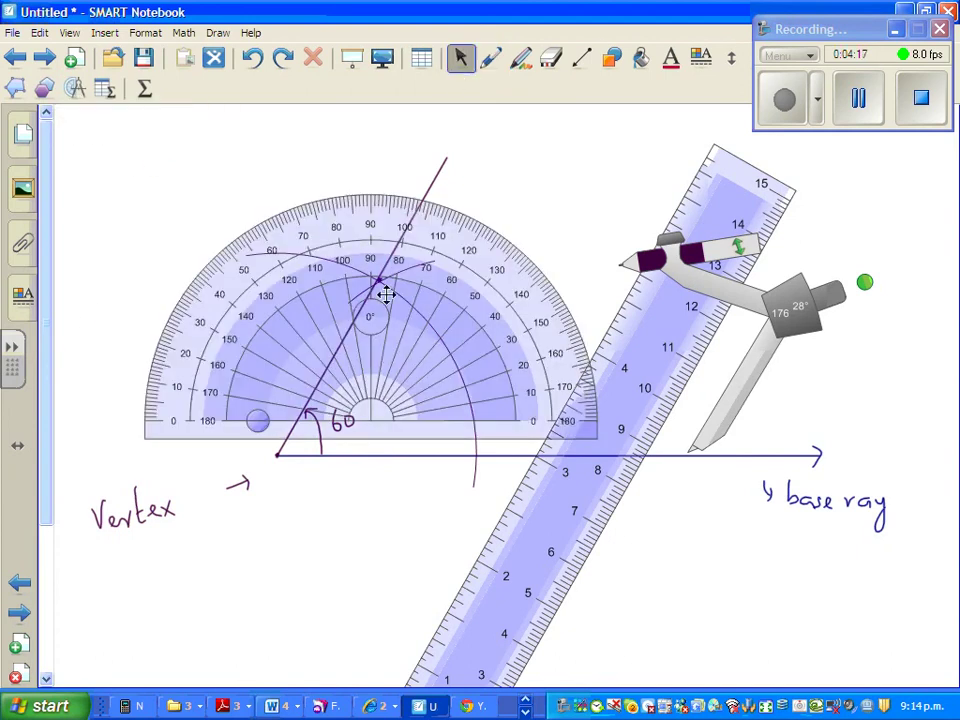
left_click_drag(377, 268, 348, 297)
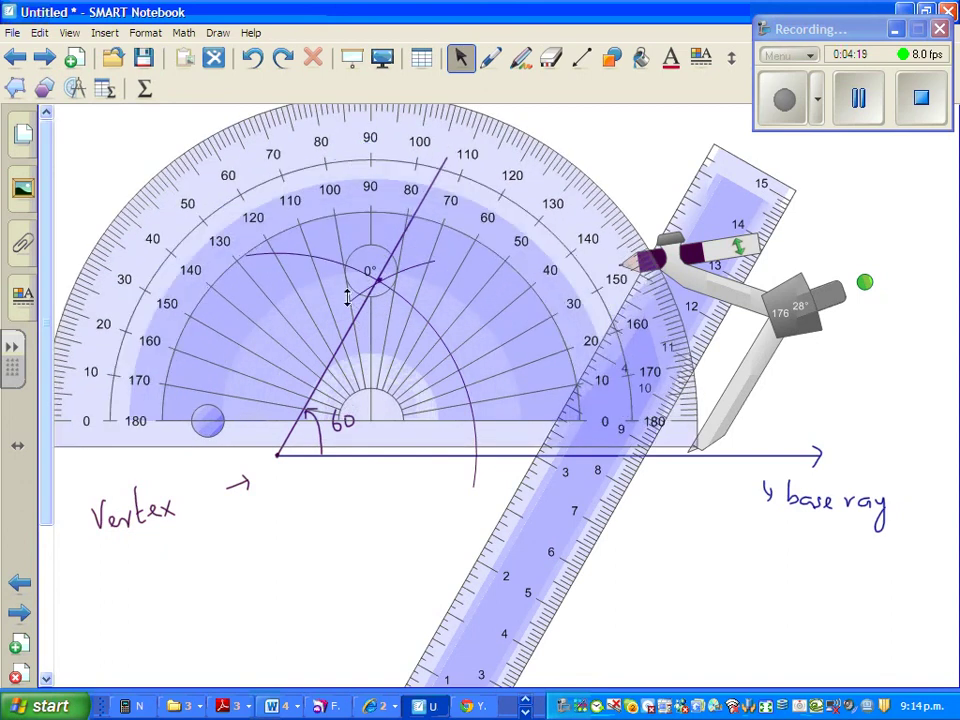
left_click_drag(401, 362, 310, 398)
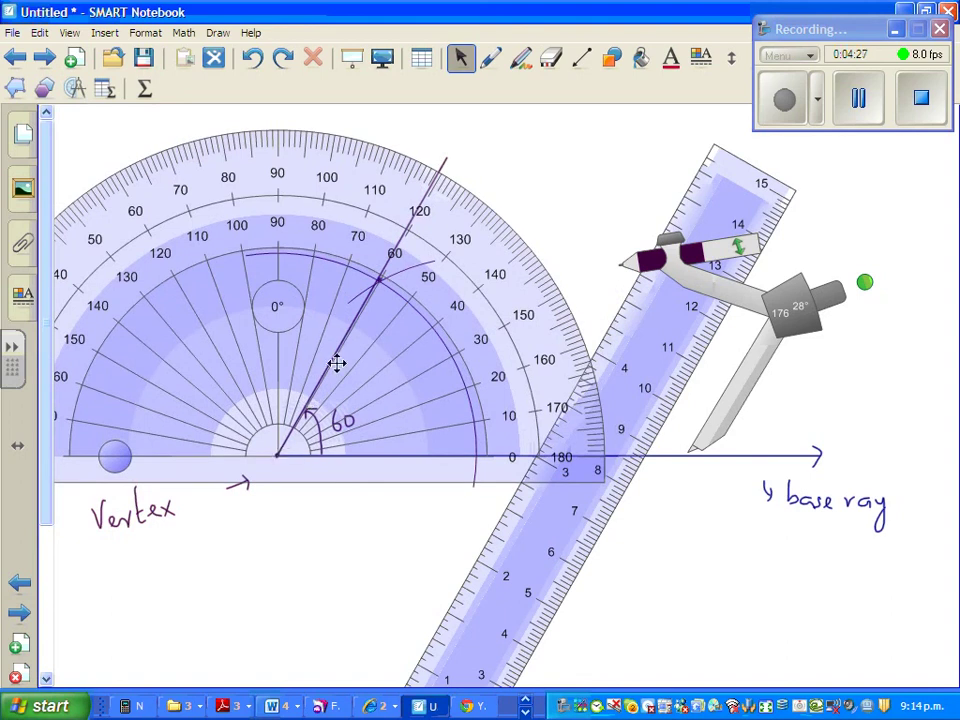
mouse_move(399, 361)
left_mouse_down()
mouse_move(407, 364)
mouse_move(395, 358)
left_mouse_up()
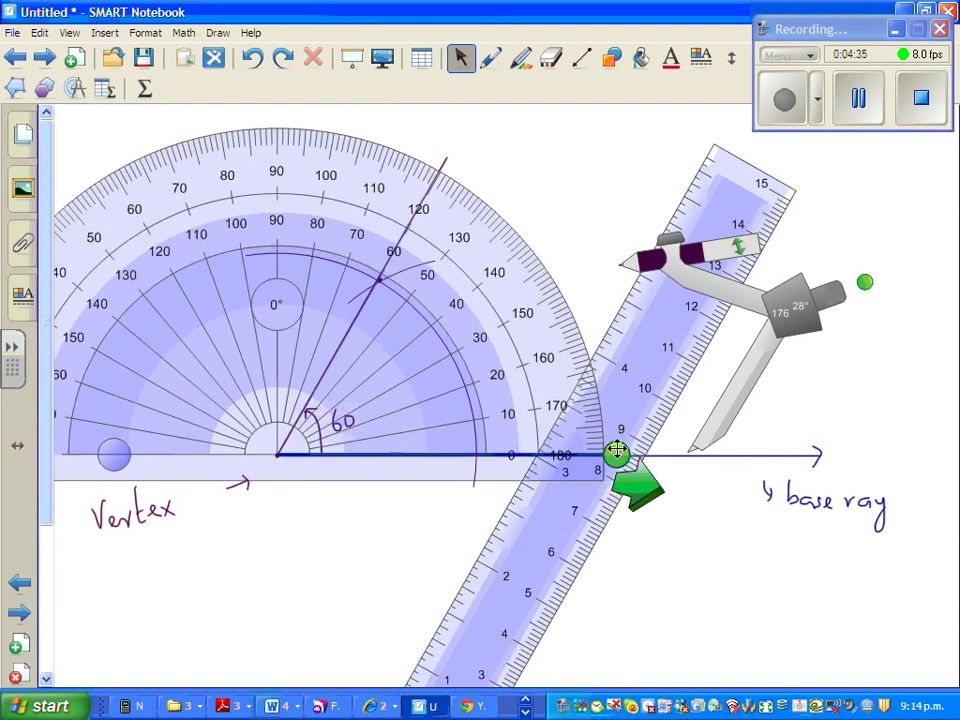
left_click_drag(617, 456, 480, 110)
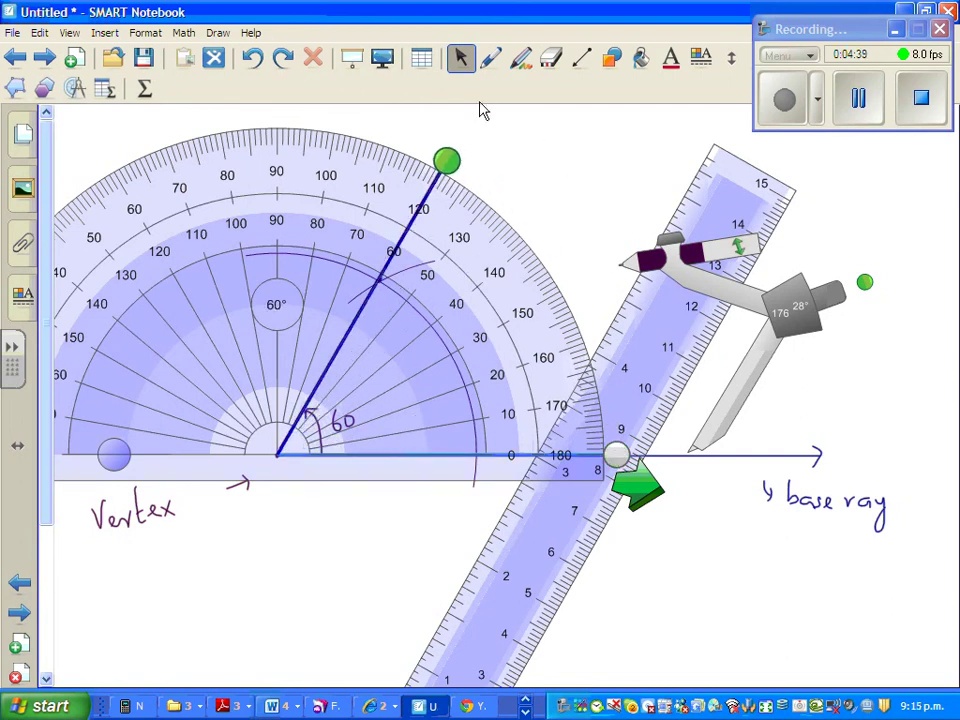